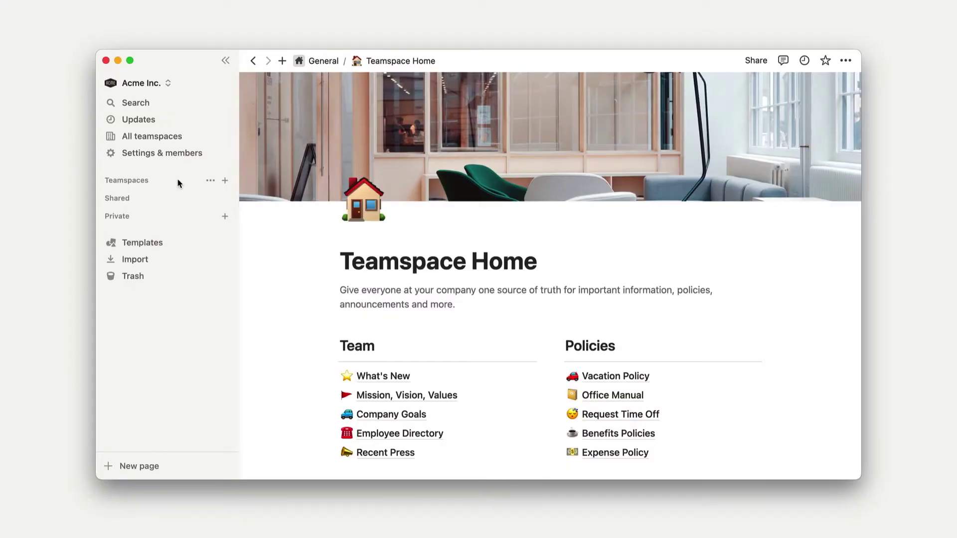
Expand the Teamspaces section in the sidebar to list the workspace's teamspaces
left_click(111, 183)
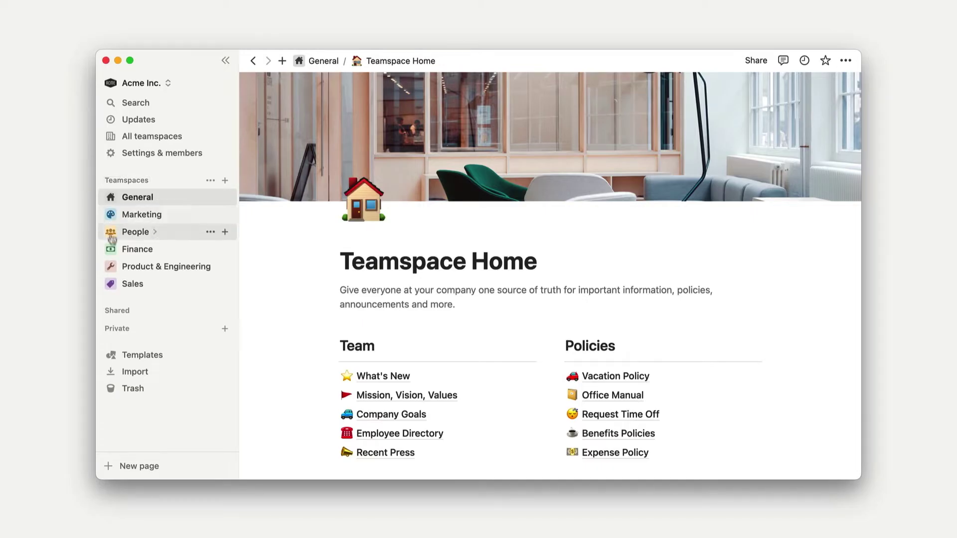
Expand the Shared and Private sections of the sidebar
left_click(115, 315)
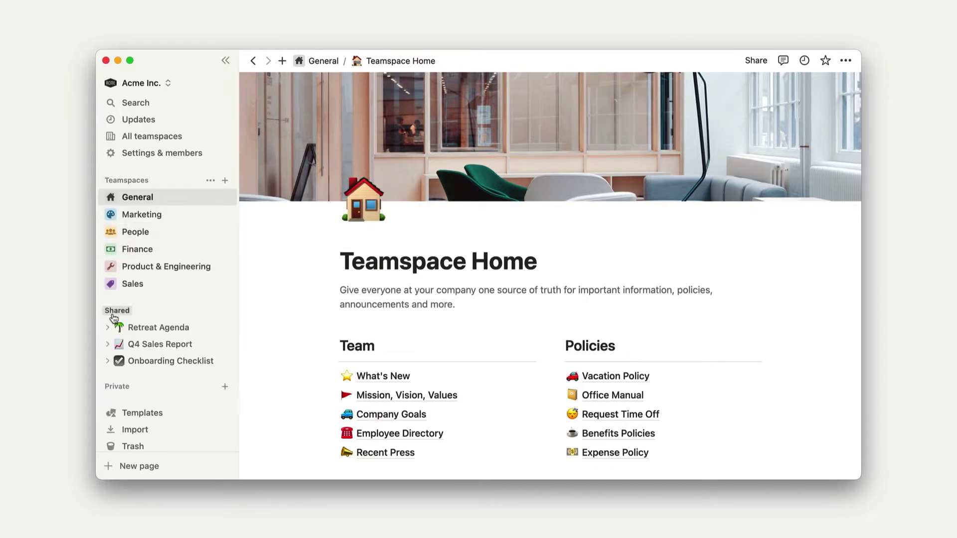
left_click(114, 388)
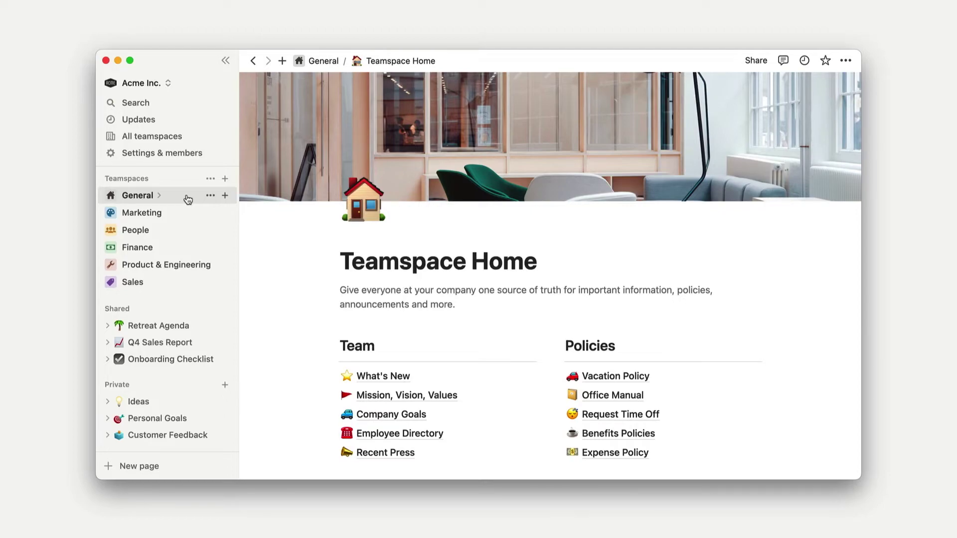
left_click(187, 200)
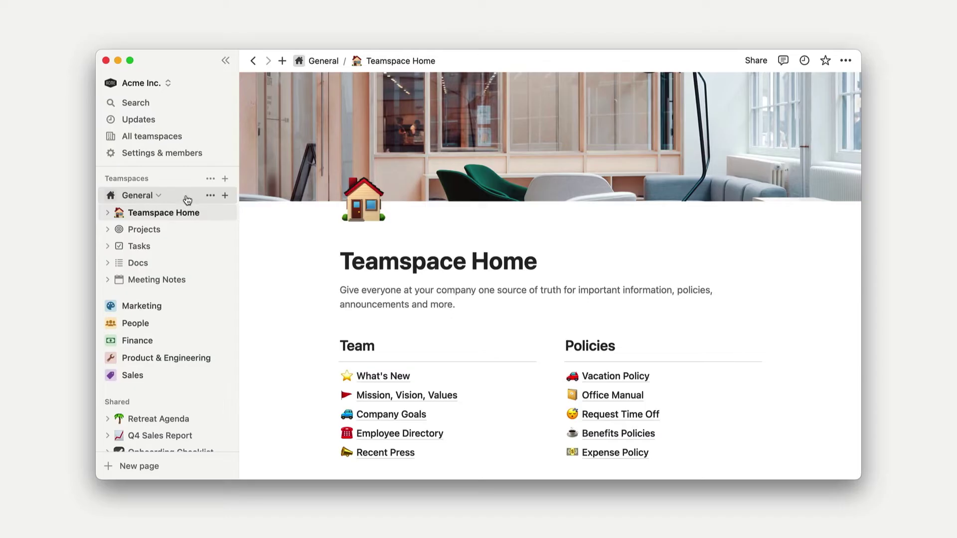
left_click(191, 306)
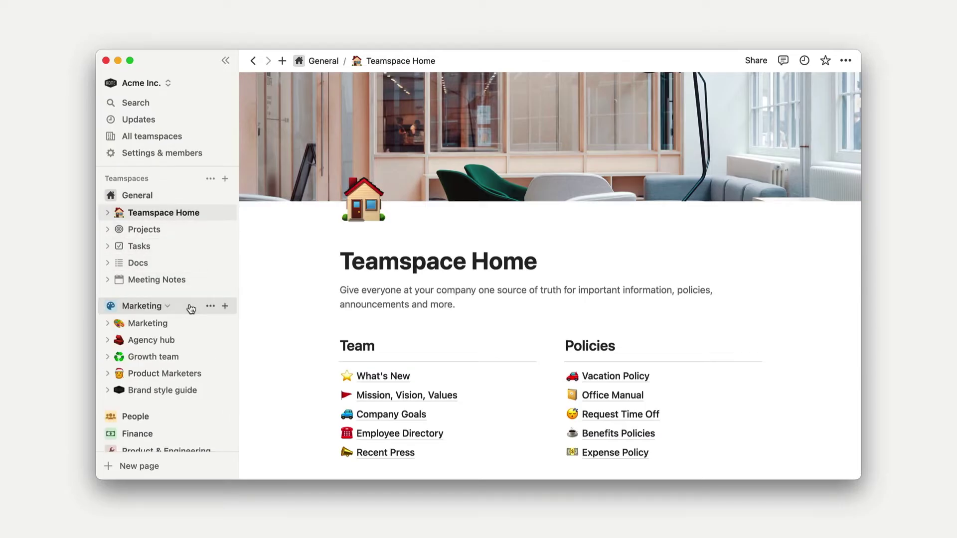
left_click(192, 421)
scroll(189, 421, "down", 4)
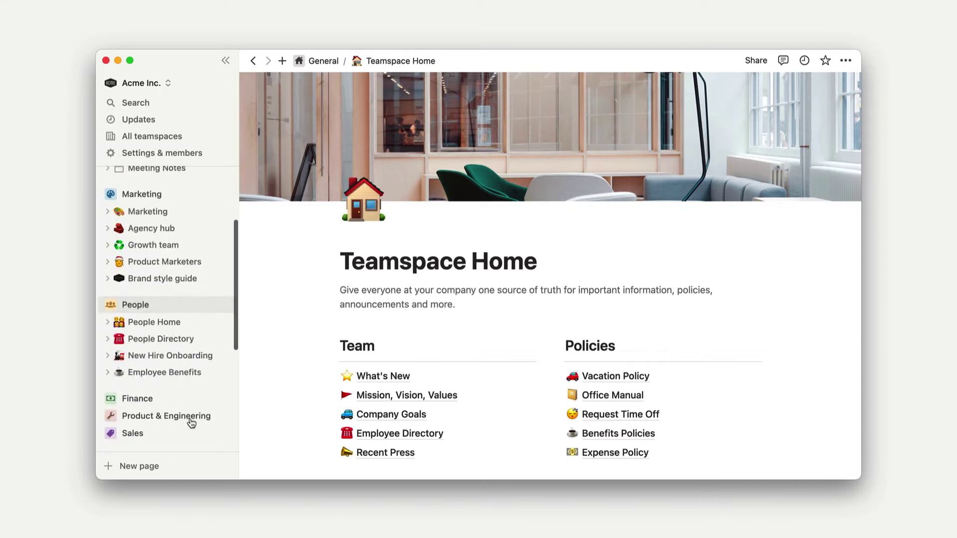
left_click(107, 373)
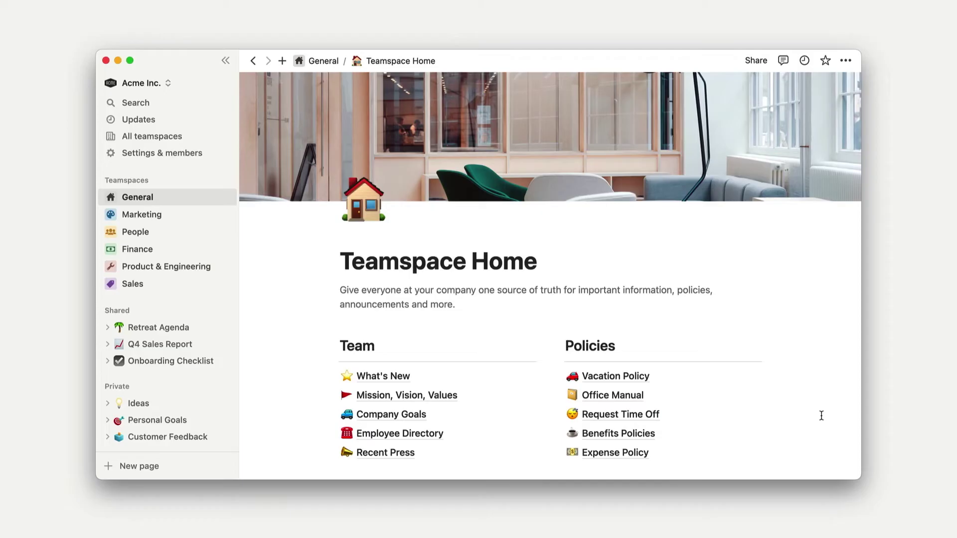
left_click(679, 397)
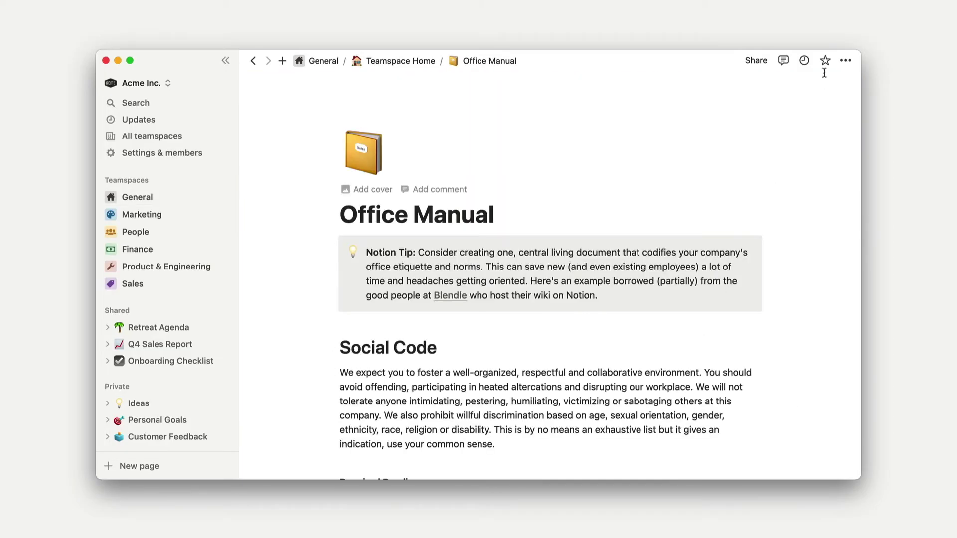
left_click(825, 61)
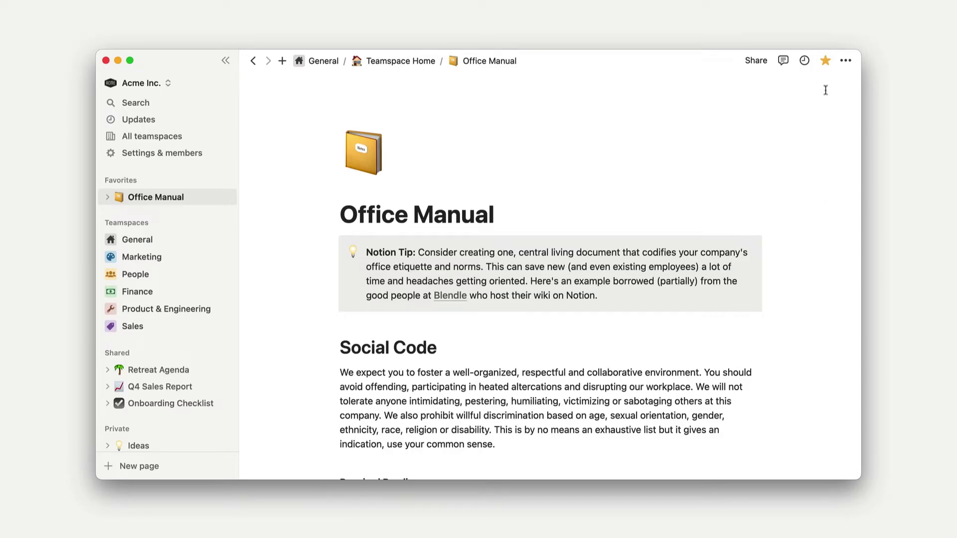
left_click(825, 70)
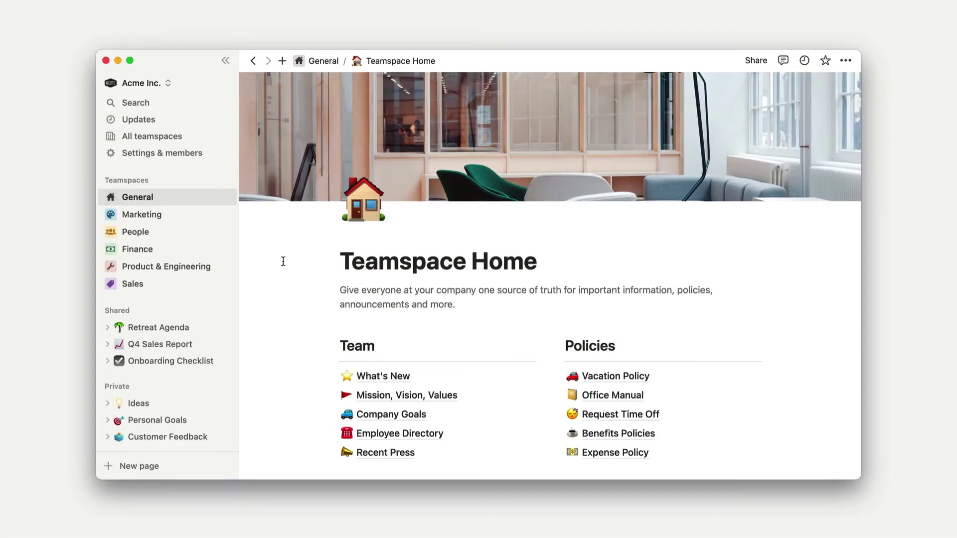
Open Settings & members to view the workspace member list
left_click(173, 159)
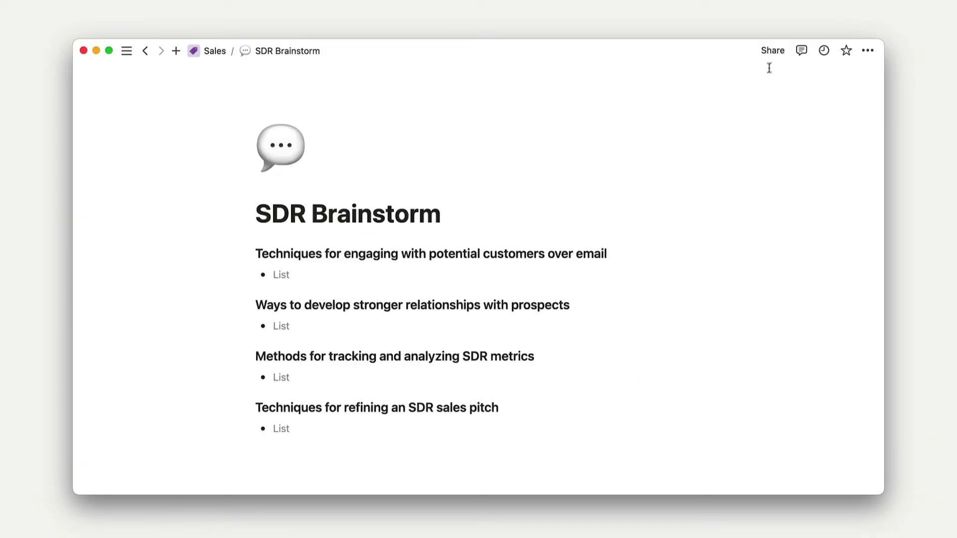
Invite a workspace member to the SDR Brainstorm page with full access
left_click(774, 54)
left_click(769, 88)
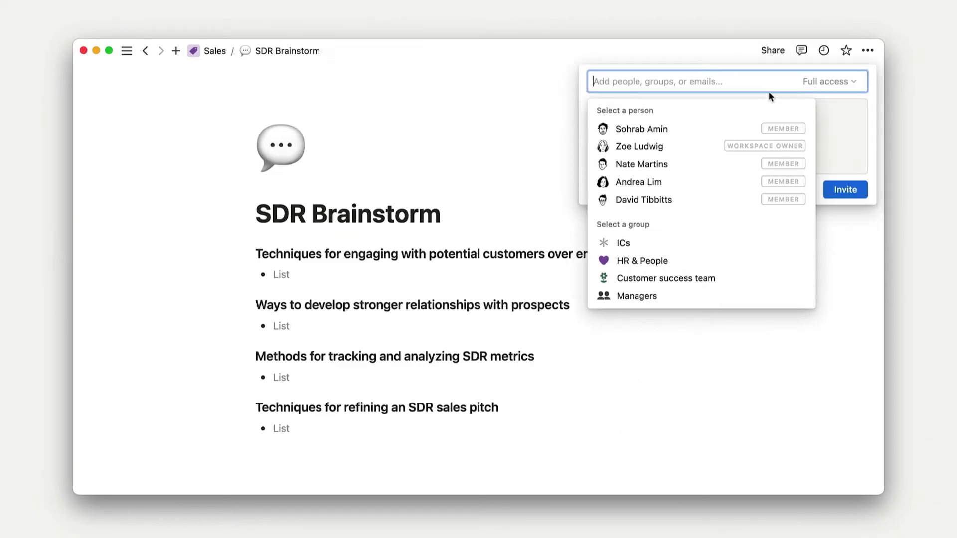
left_click(765, 183)
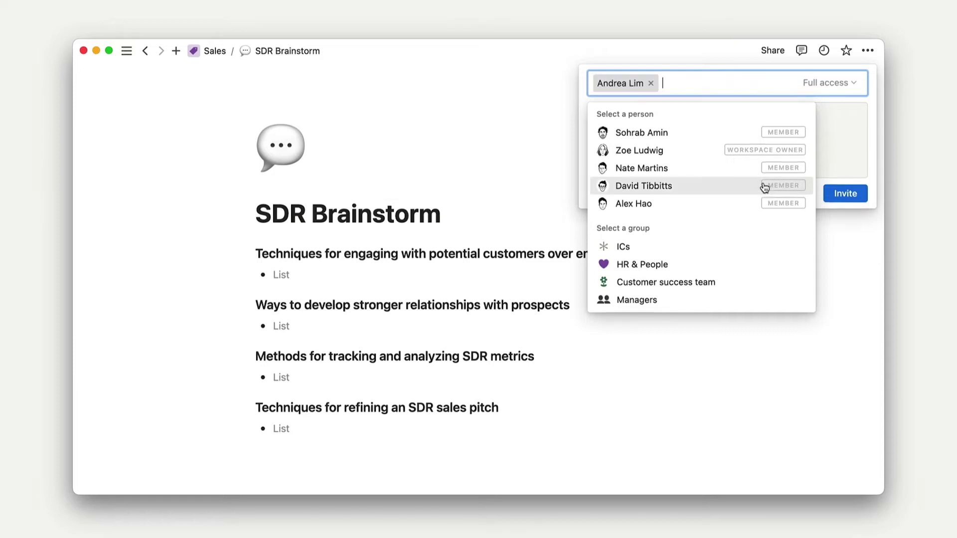
left_click(845, 194)
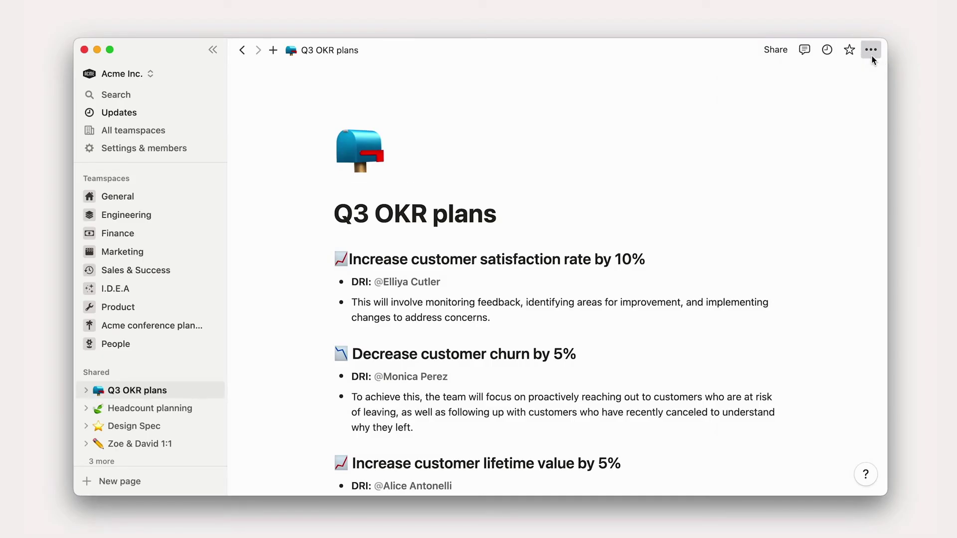
Move the Q3 OKR plans page into the Sales & Success teamspace and expand that teamspace
left_click(871, 51)
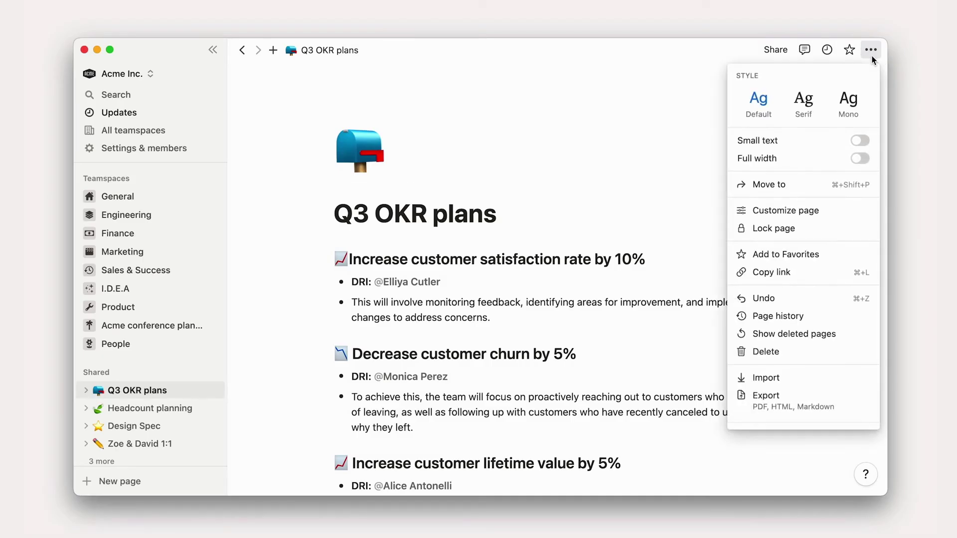
left_click(851, 186)
scroll(851, 186, "down", 4)
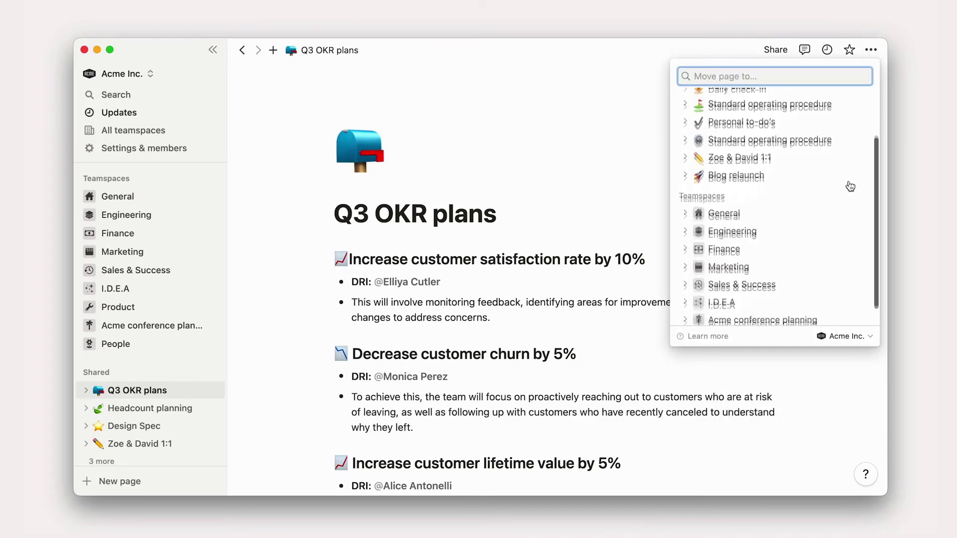
left_click(848, 264)
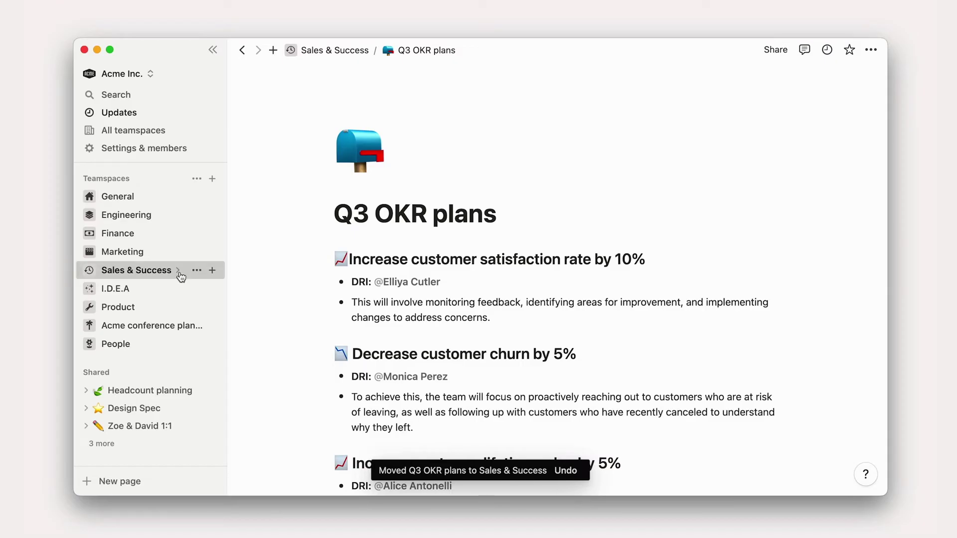
left_click(179, 273)
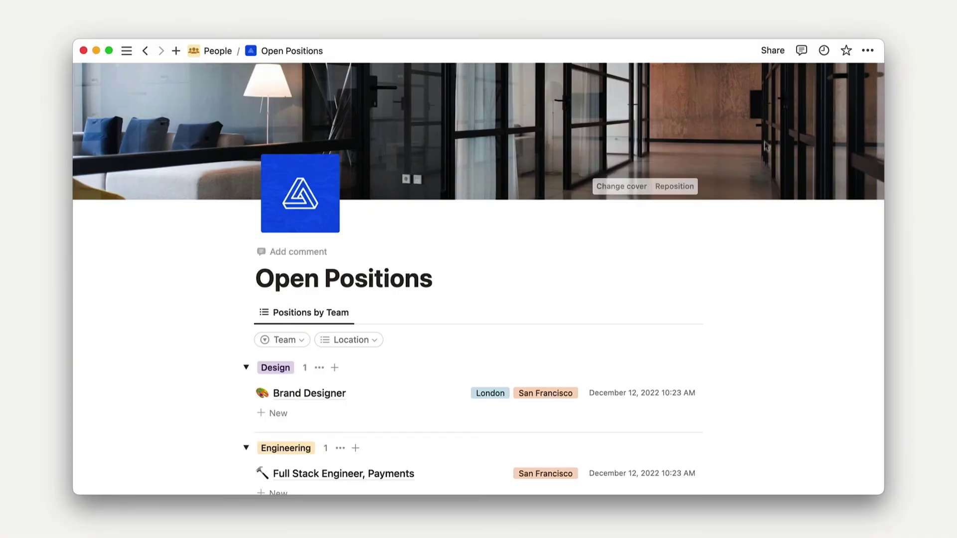
Publish Open Positions to the web with search engine indexing on and template duplication off
left_click(764, 52)
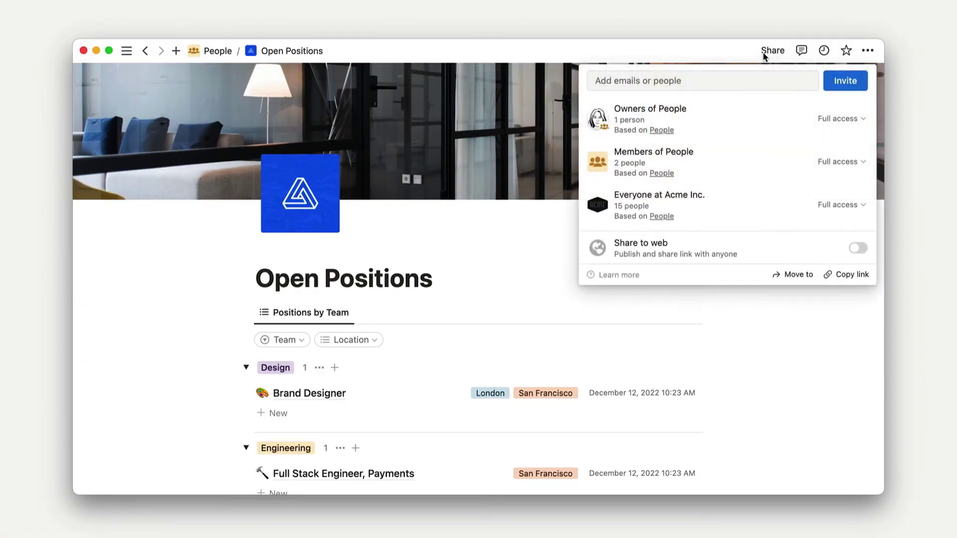
left_click(765, 248)
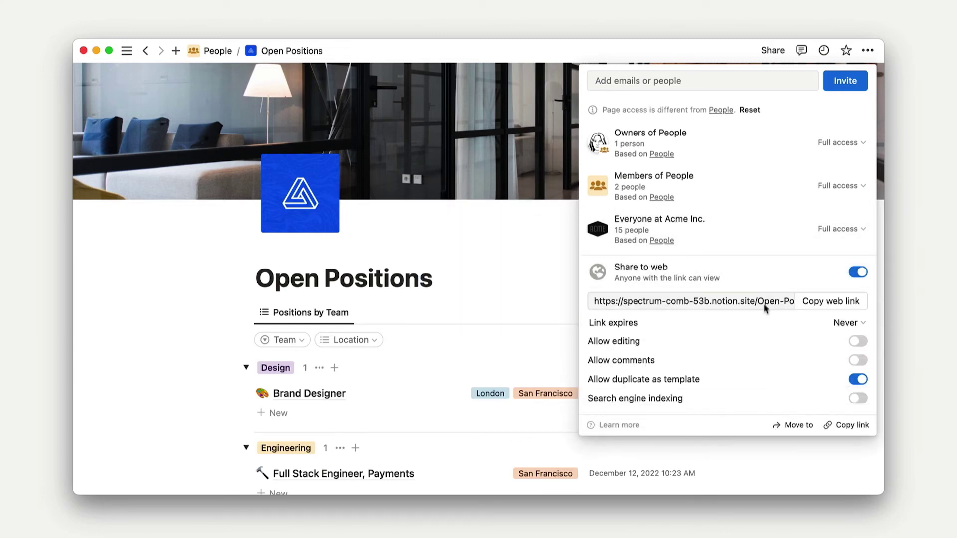
left_click(767, 380)
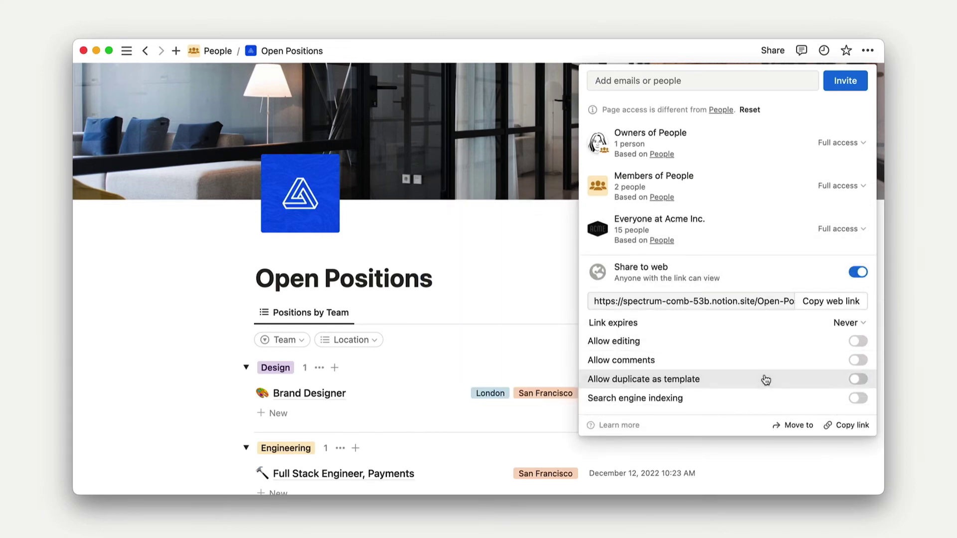
left_click(766, 402)
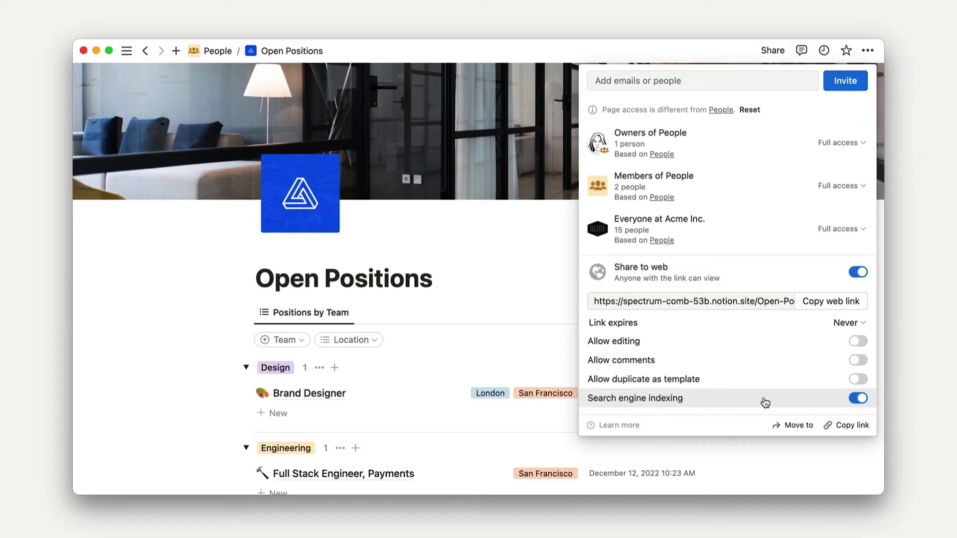
left_click(869, 50)
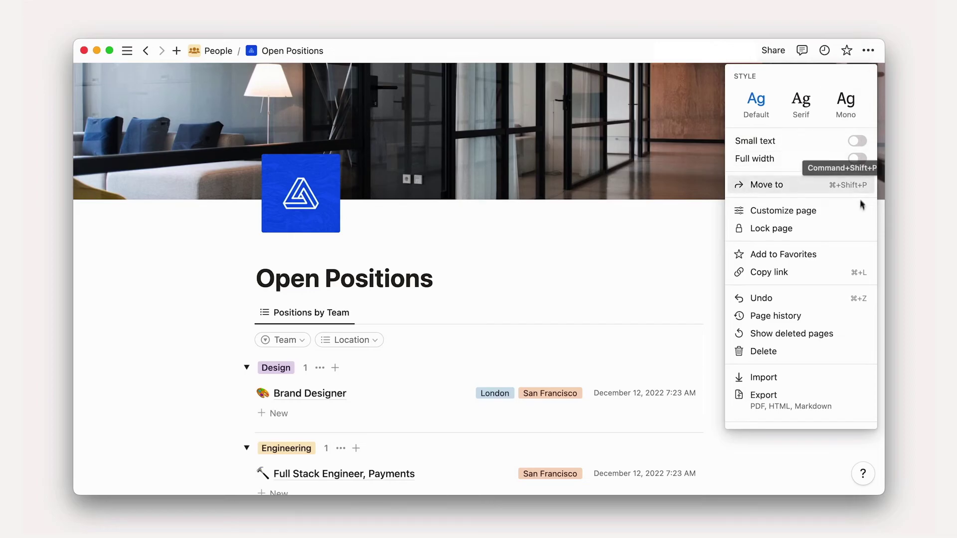
Lock the Open Positions page against editing and close the page menu
left_click(860, 228)
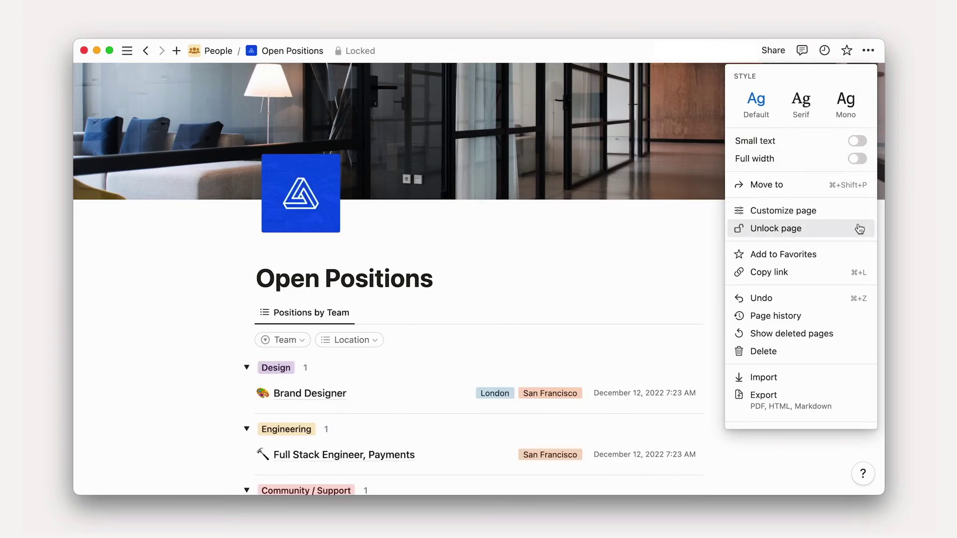
left_click(678, 226)
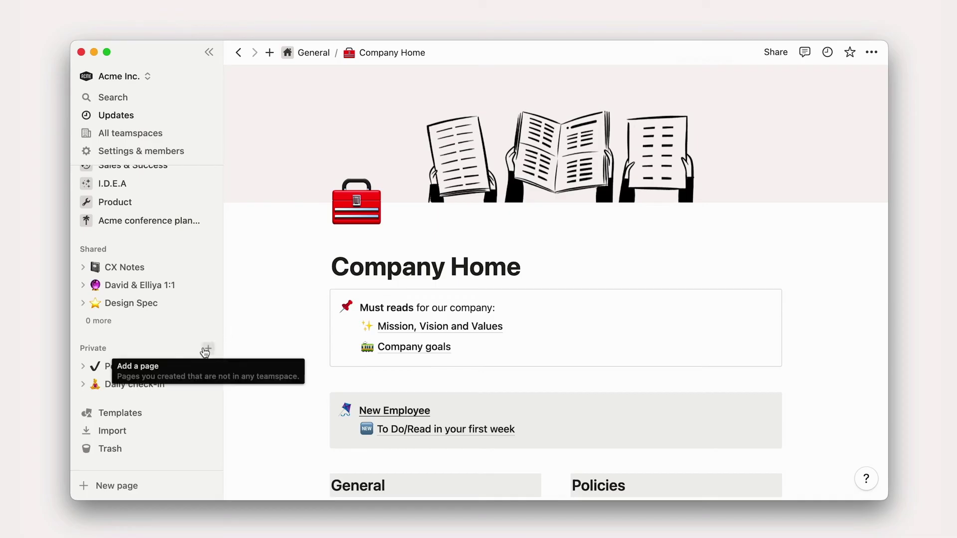
Create a new private page from the 1:1 Notes template found by searching '1:1'
left_click(206, 349)
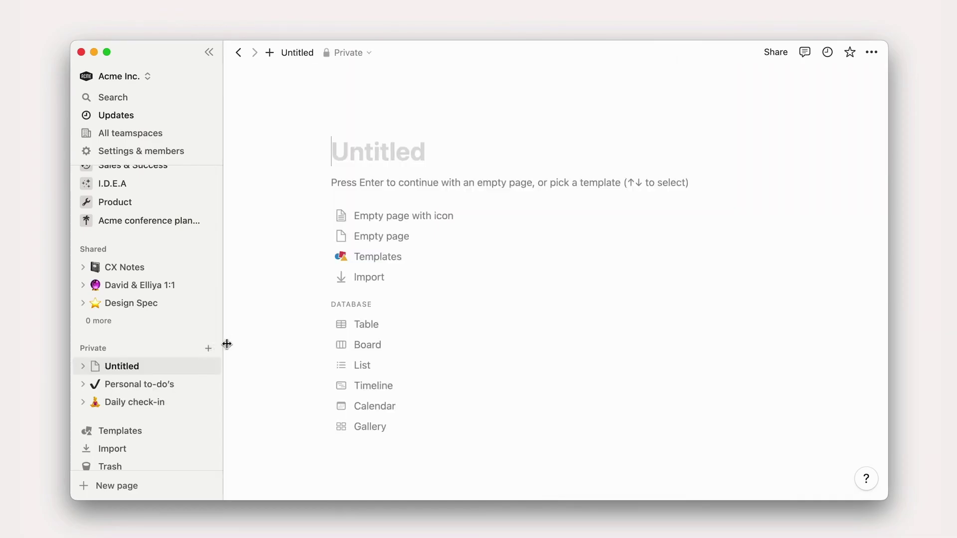
left_click(397, 256)
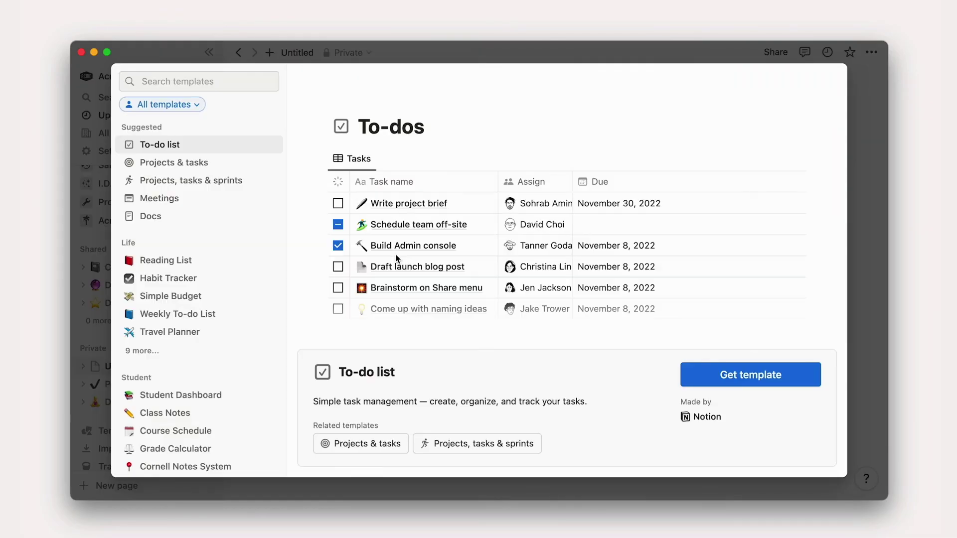
left_click(209, 81)
type("1:1")
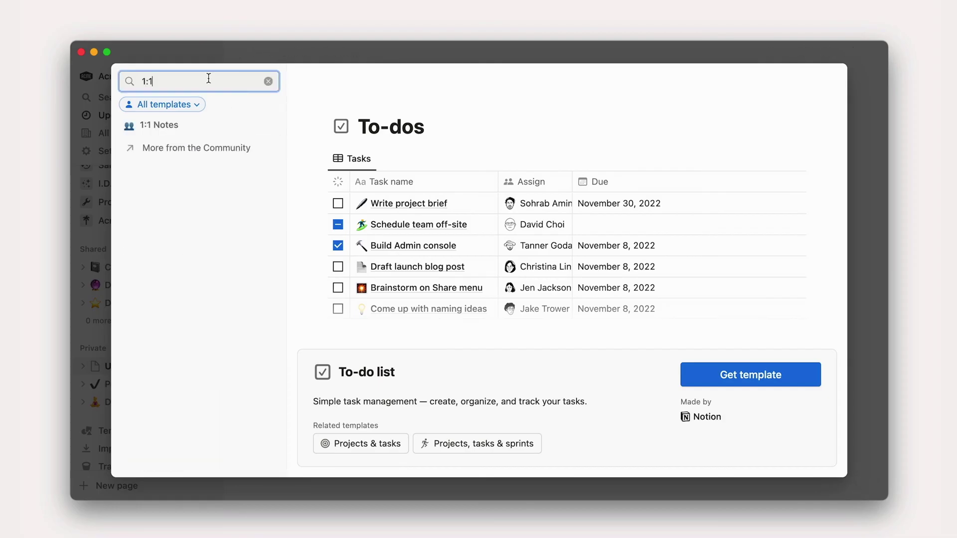
left_click(278, 124)
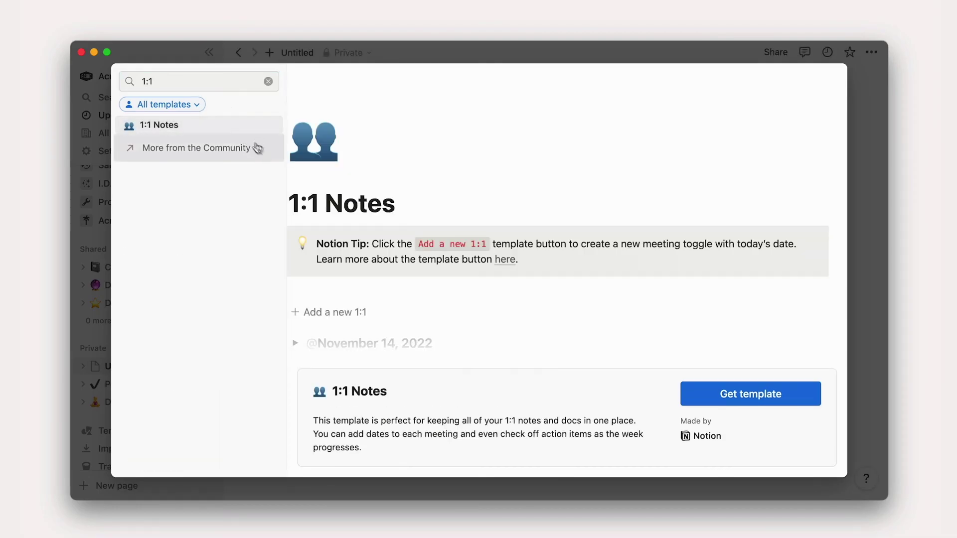
left_click(751, 400)
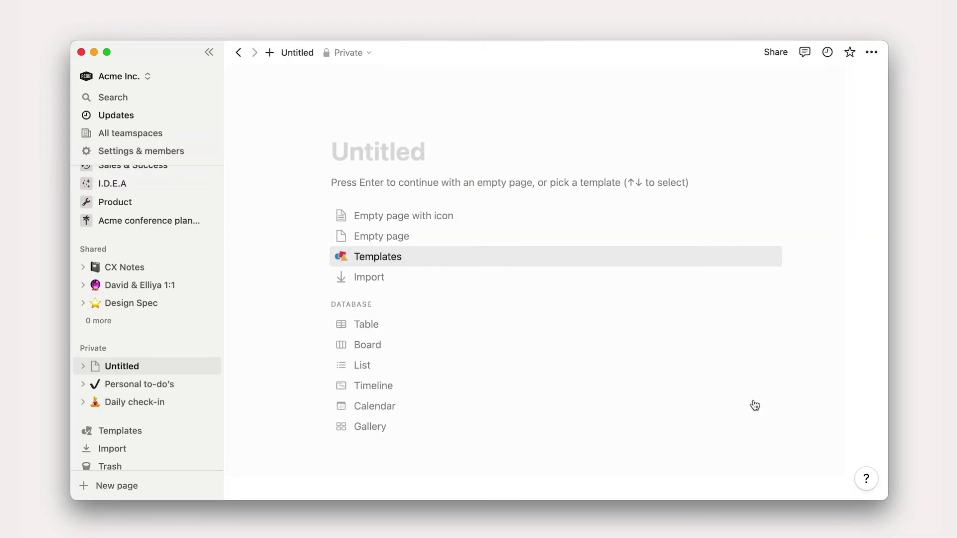
Replace the page title with the two colleagues' names followed by '1:1'
left_click(438, 216)
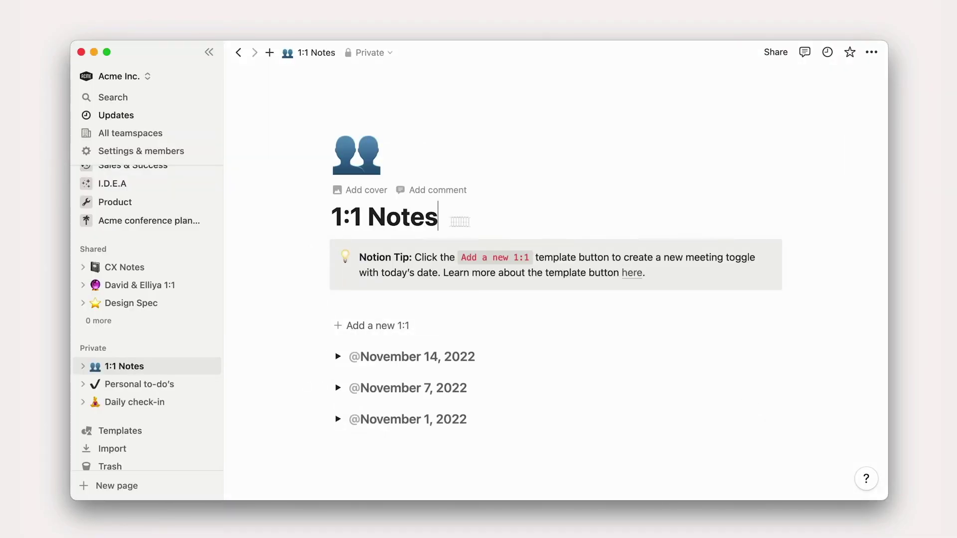
key("super+a")
type("Monica & Elliya 1:1")
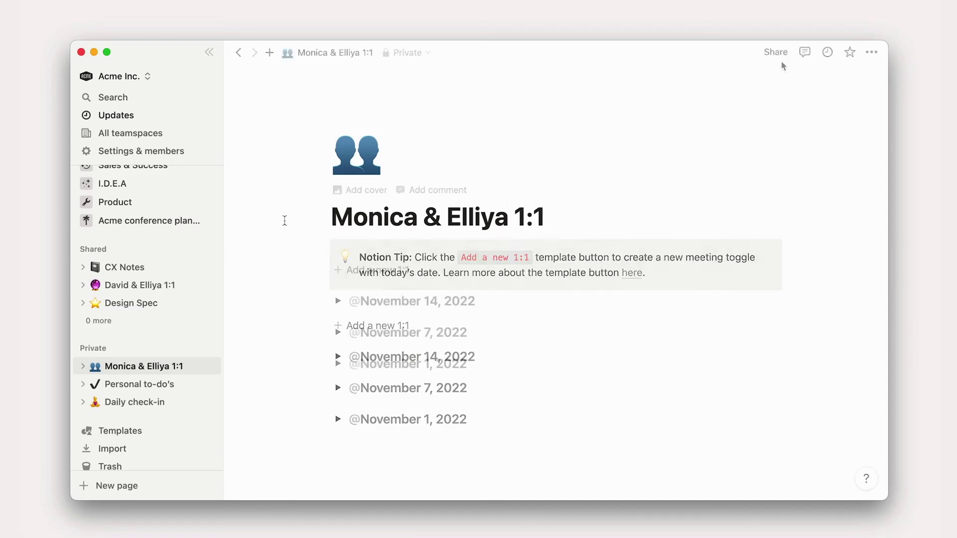
Invite the colleague found by typing 'mo' to the 1:1 page with full access
left_click(775, 52)
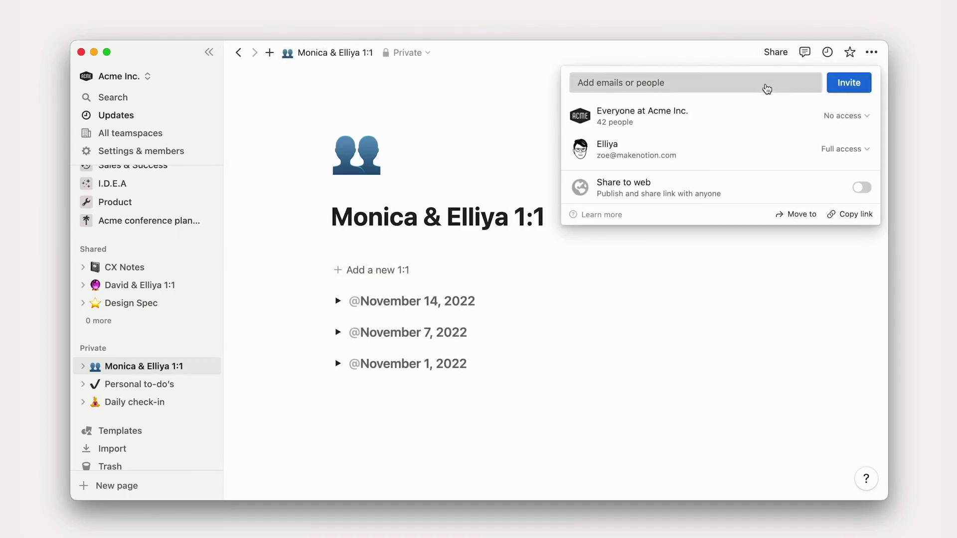
left_click(767, 89)
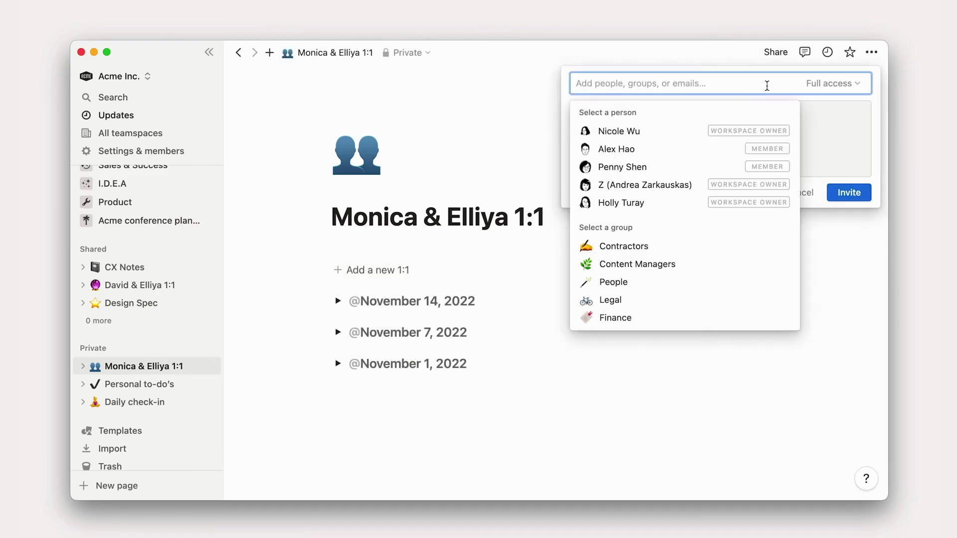
type("mo")
key("Return")
left_click(840, 150)
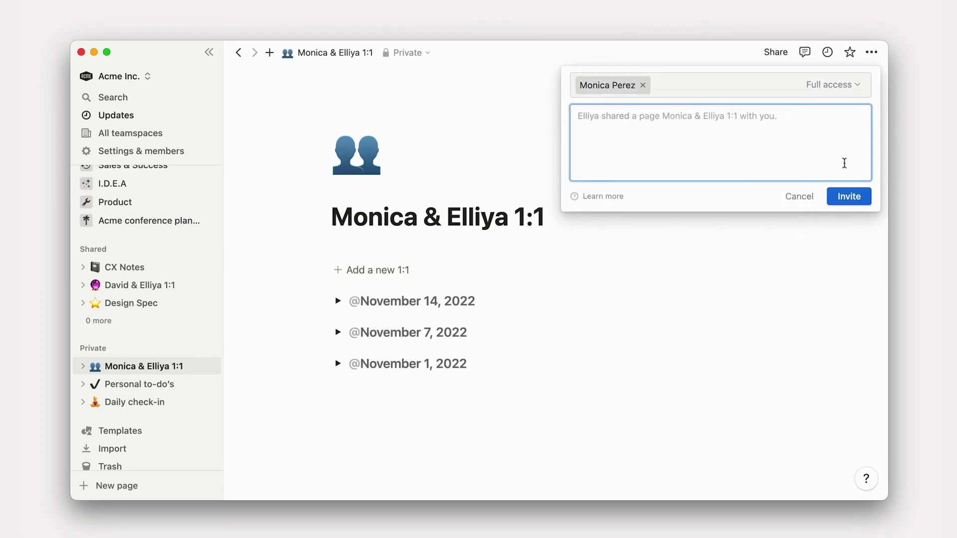
left_click(849, 196)
left_click(144, 325)
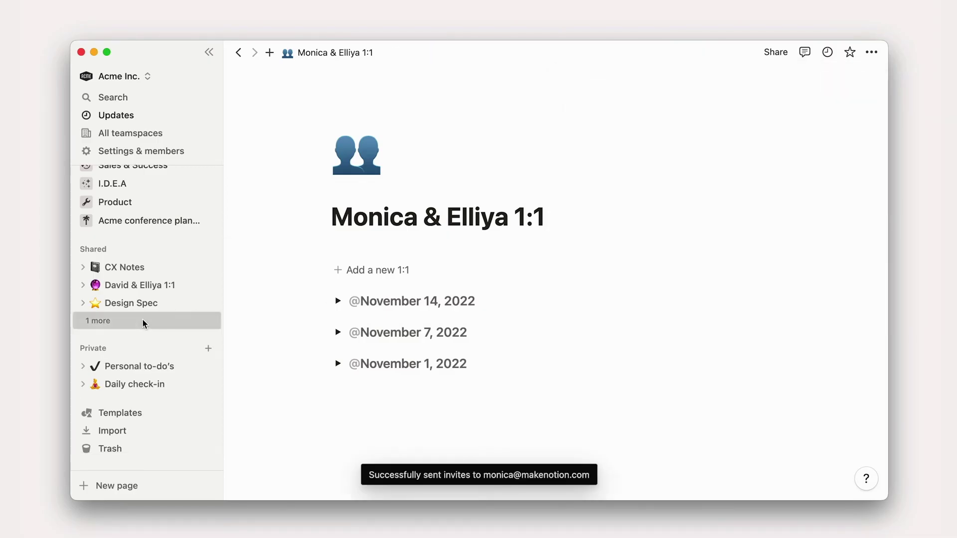
Pin the 1:1 page into the Shared list and add a new 1:1 entry for today
left_click(144, 323)
left_click(413, 299)
left_click(509, 280)
left_click(511, 278)
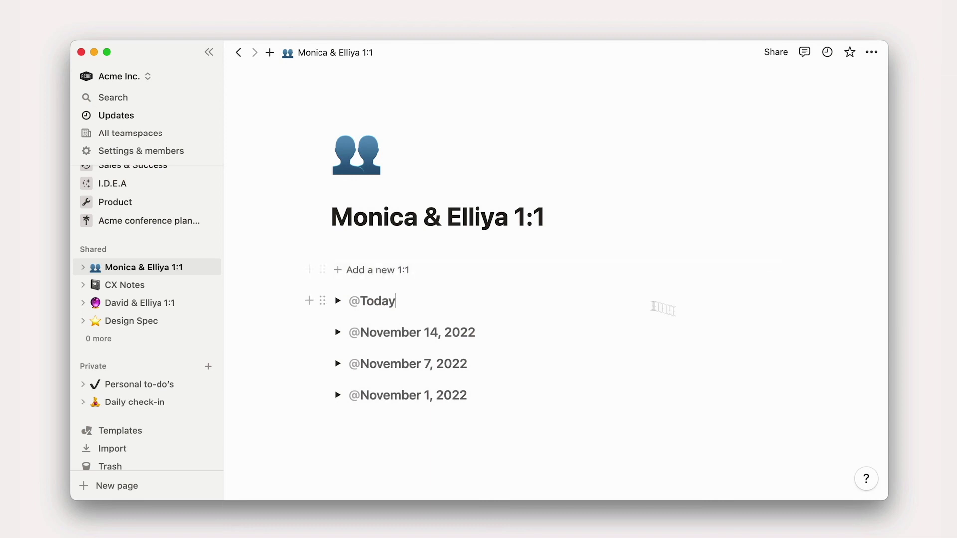